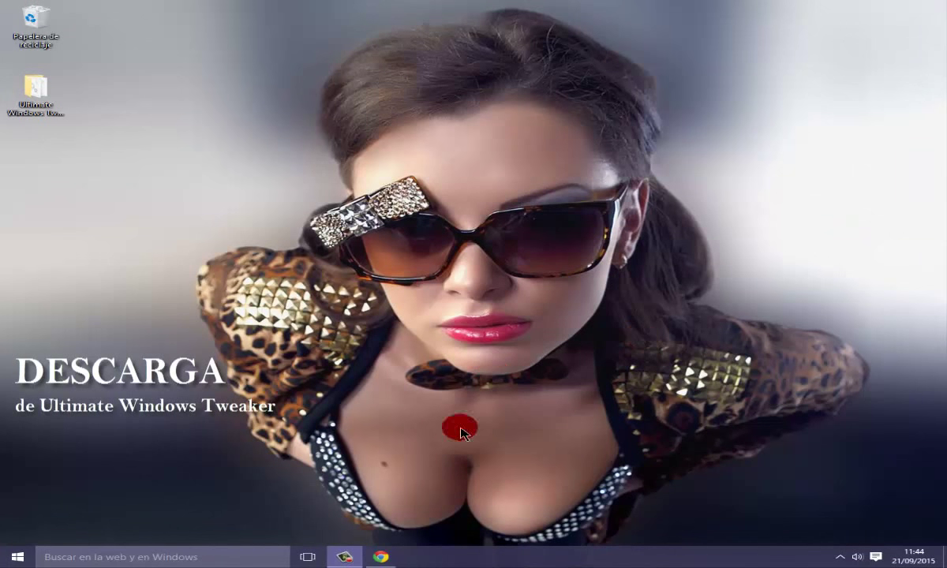
Switch to Chrome and review the Ultimate Windows Tweaker 4 article and its list of available tweaks
click(382, 556)
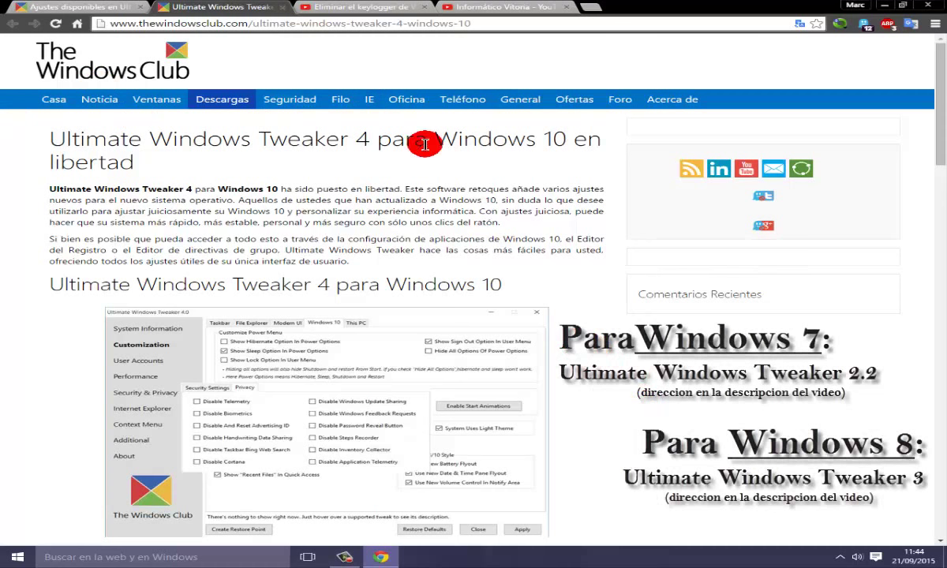
scroll(613, 190, down, 2)
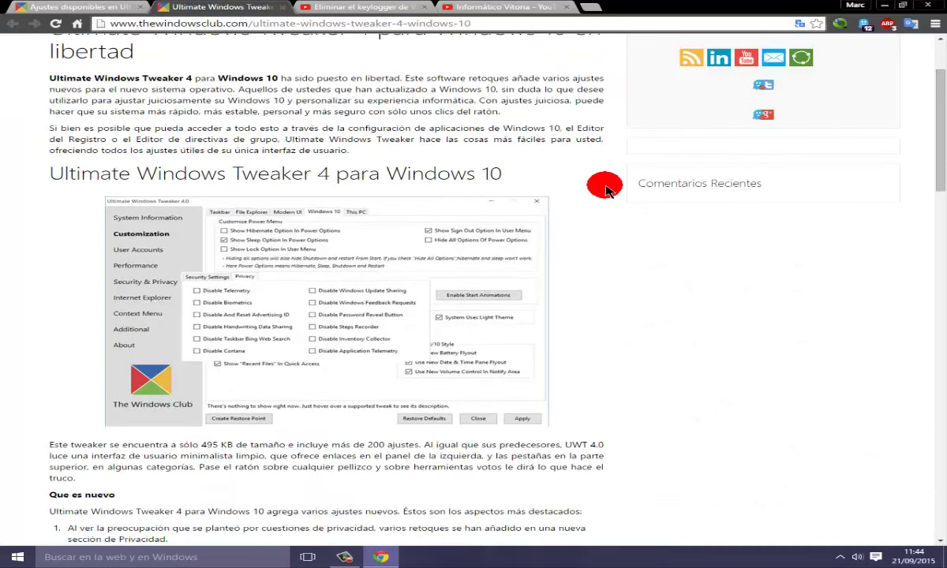
scroll(605, 186, down, 1)
scroll(604, 186, down, 15)
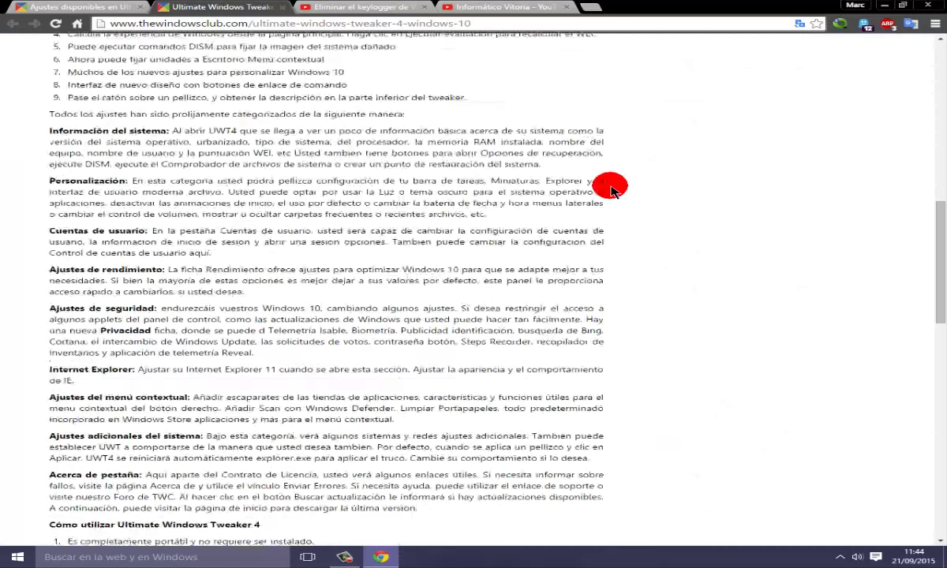
scroll(612, 187, down, 8)
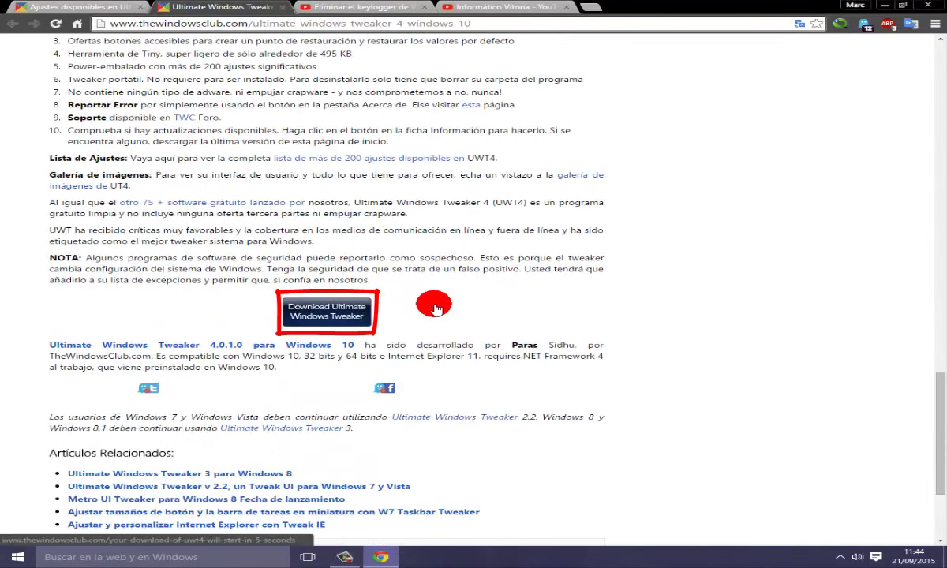
scroll(77, 310, up, 3)
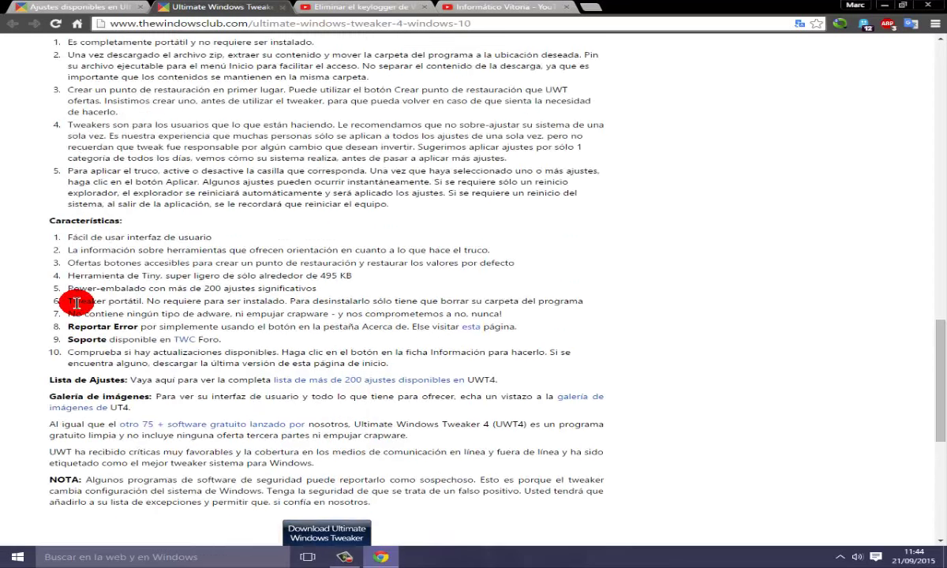
scroll(75, 302, up, 7)
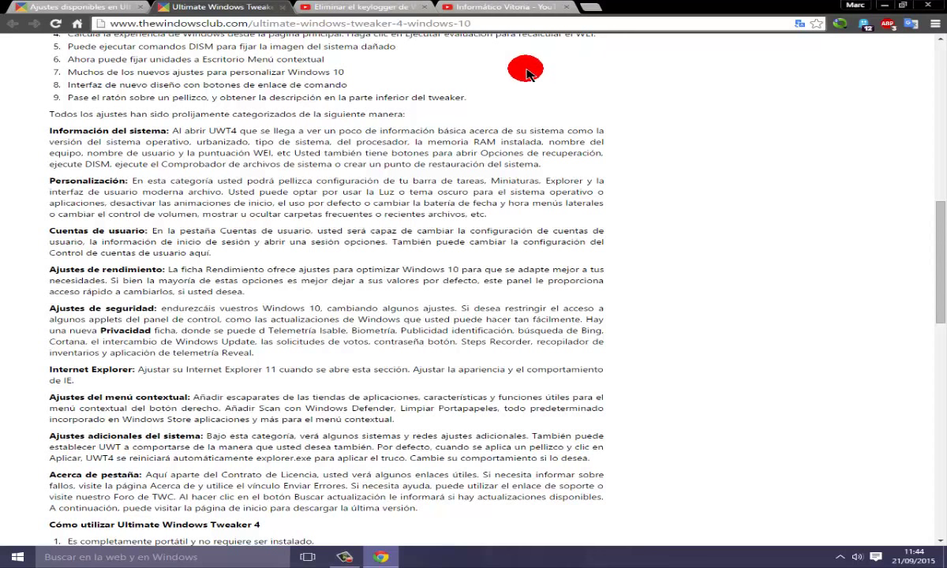
click(77, 8)
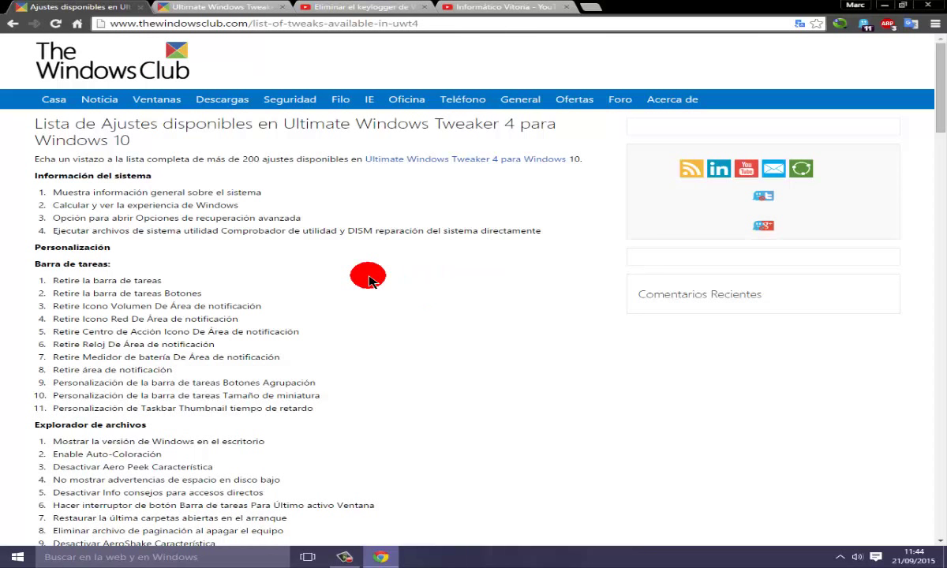
click(225, 8)
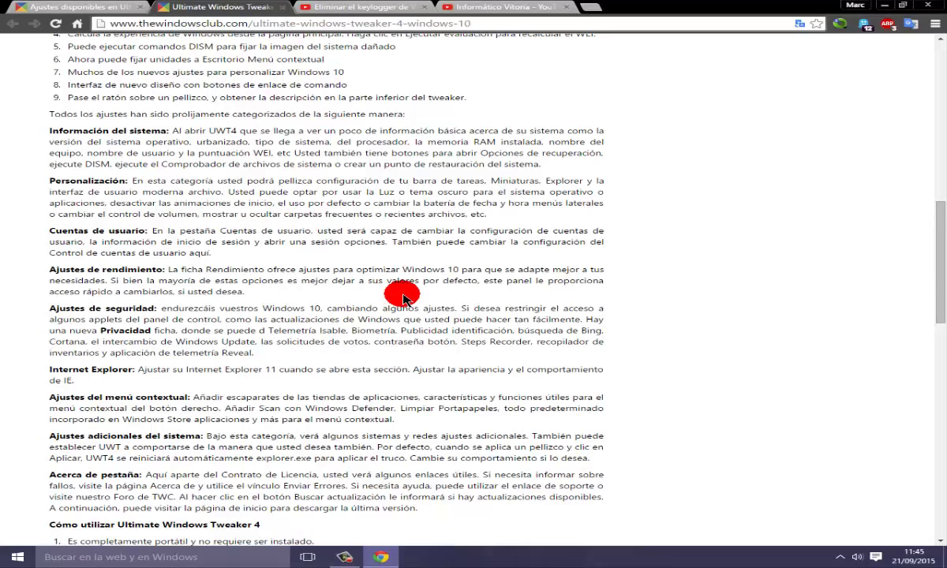
Download Ultimate Windows Tweaker 4 from the article page and move its folder to an empty area of the desktop
scroll(403, 299, up, 3)
scroll(403, 296, up, 2)
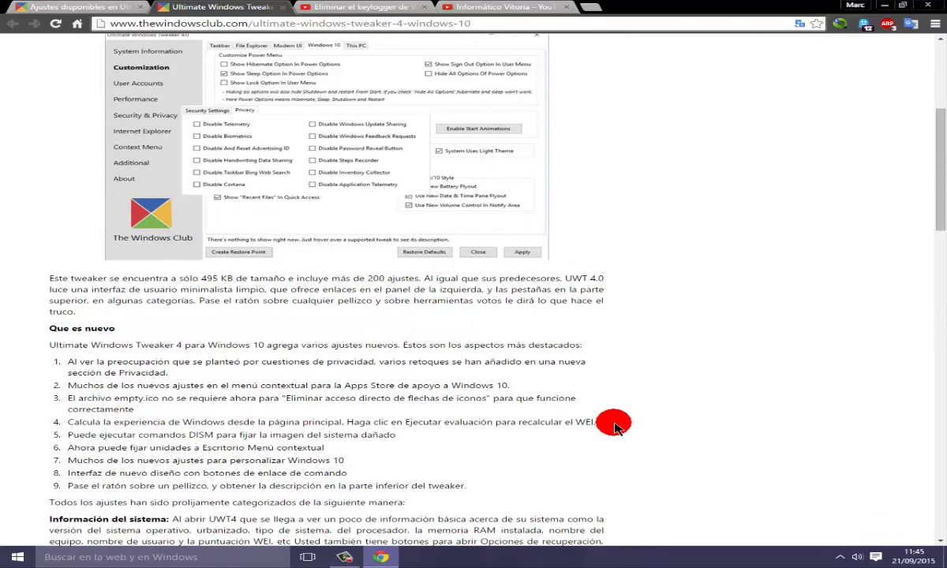
scroll(611, 421, down, 10)
scroll(662, 251, down, 5)
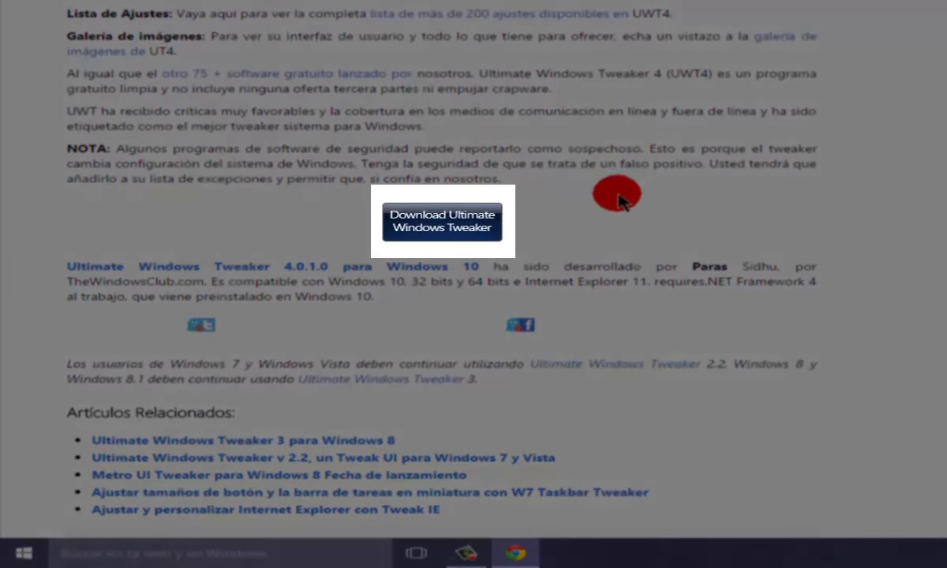
click(503, 237)
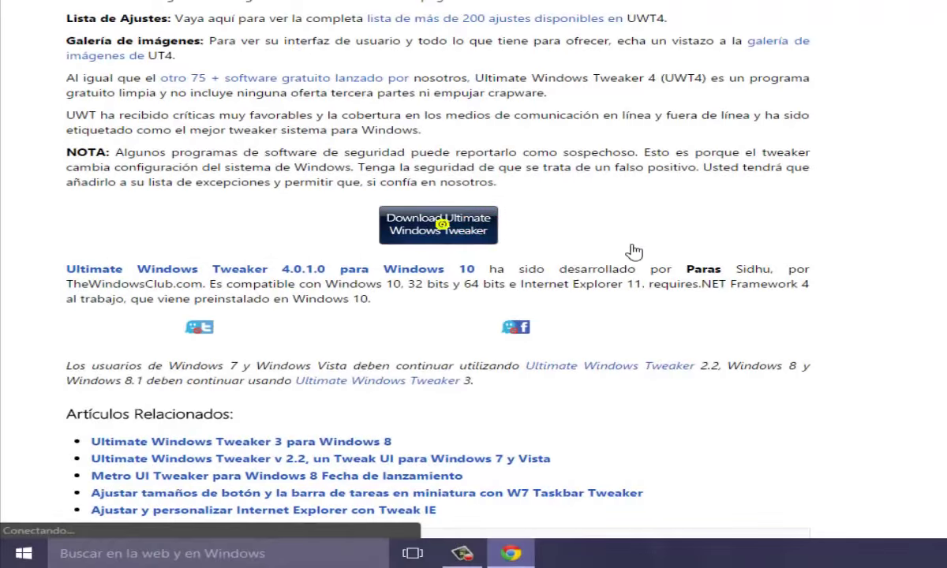
click(632, 248)
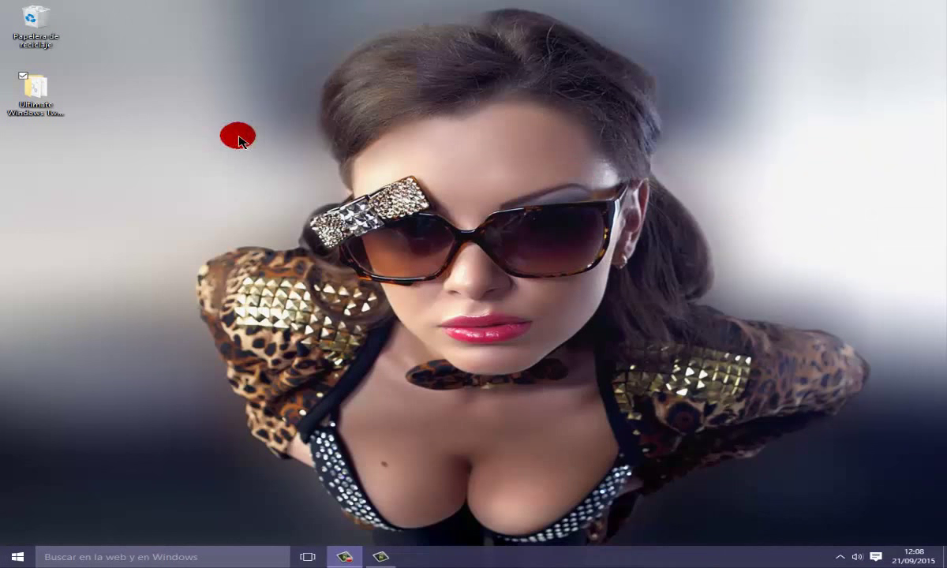
mouse_move(39, 91)
mouse_down()
mouse_move(705, 94)
mouse_move(793, 143)
mouse_move(776, 162)
mouse_up()
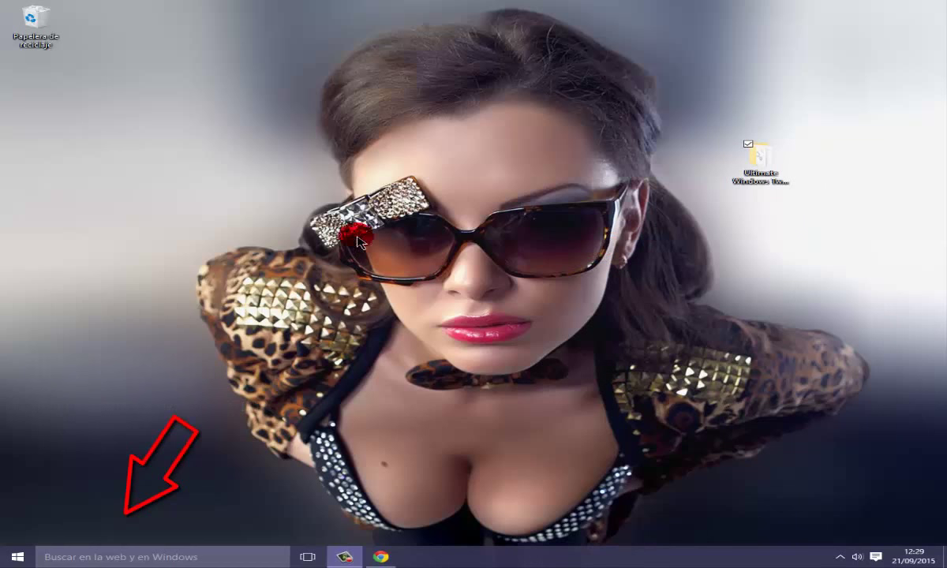
Search Windows for "confi", open Configuración and go to its Privacidad section
click(95, 558)
text(confi)
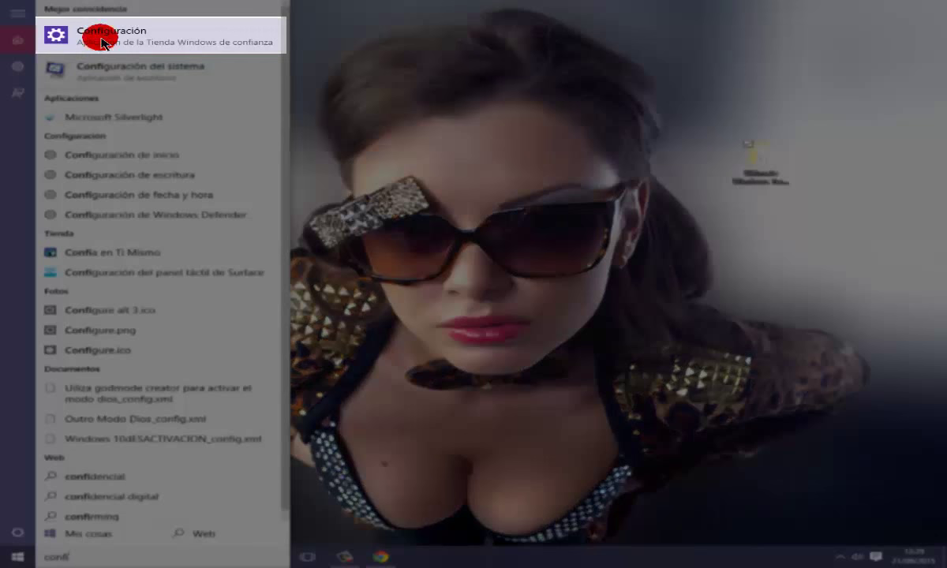
click(131, 38)
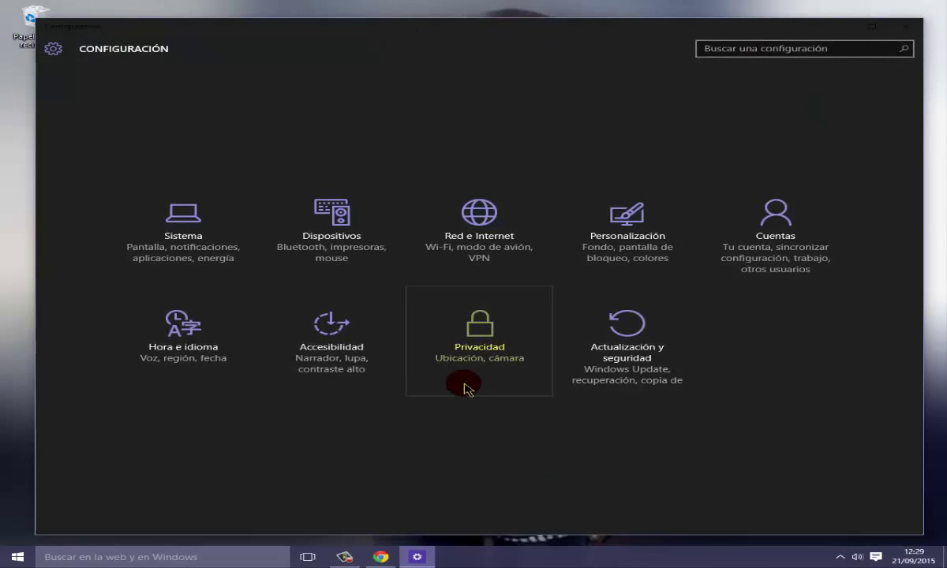
click(473, 343)
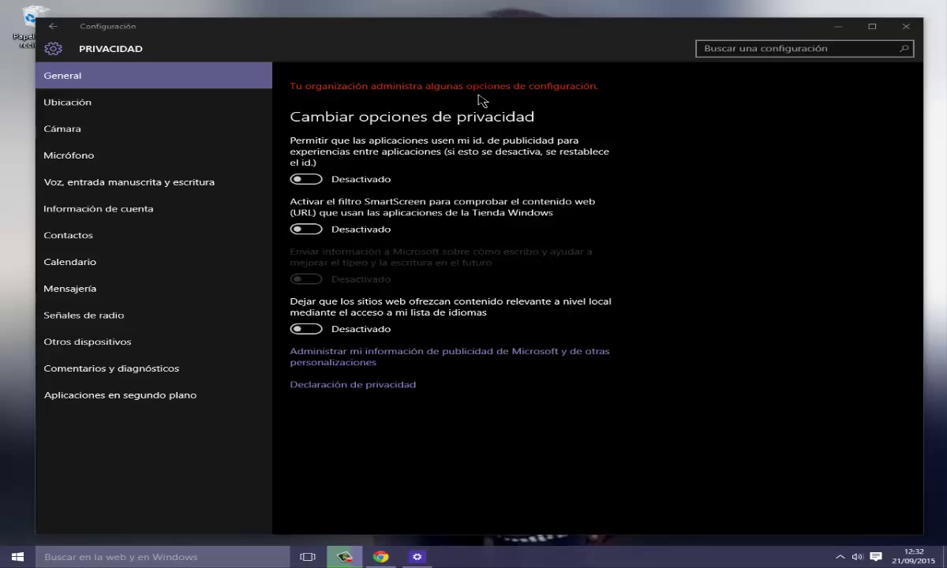
Examine the app permission settings for Cámara, Micrófono and Contactos, and return to the General privacy options
click(73, 138)
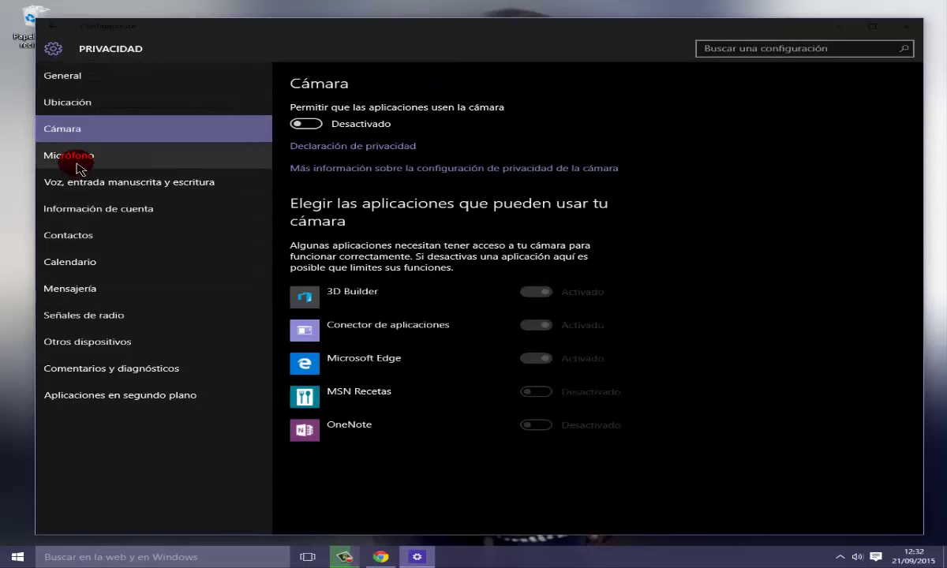
click(72, 156)
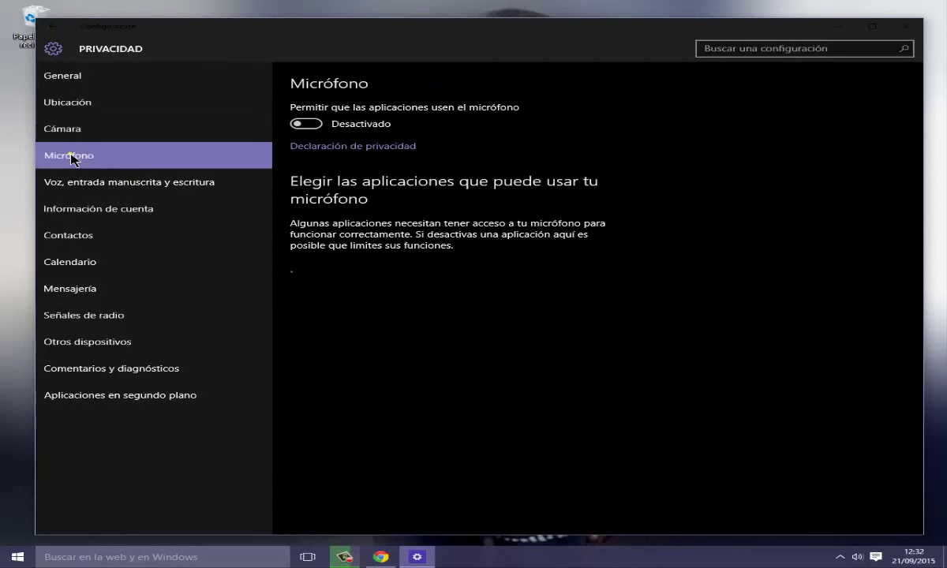
drag(84, 262, 81, 244)
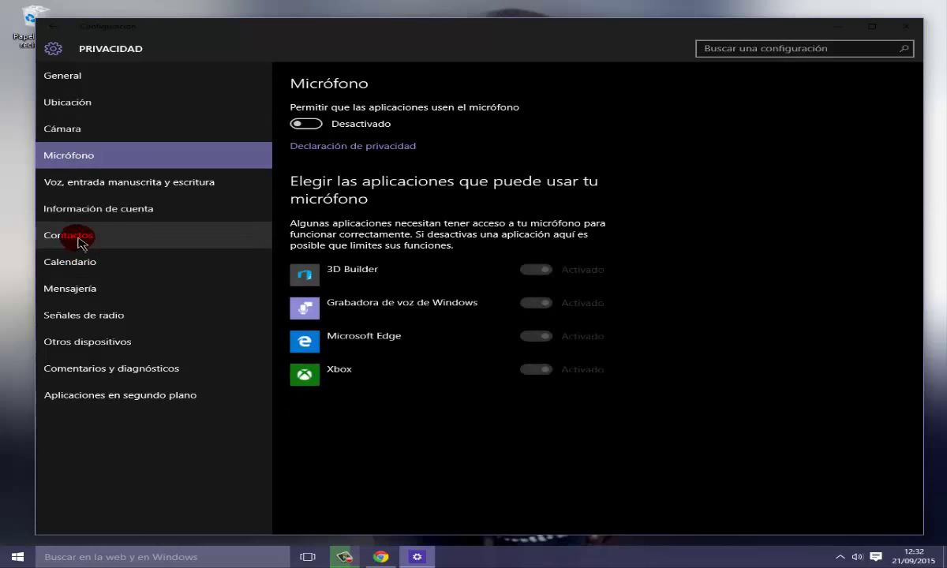
click(80, 239)
click(75, 266)
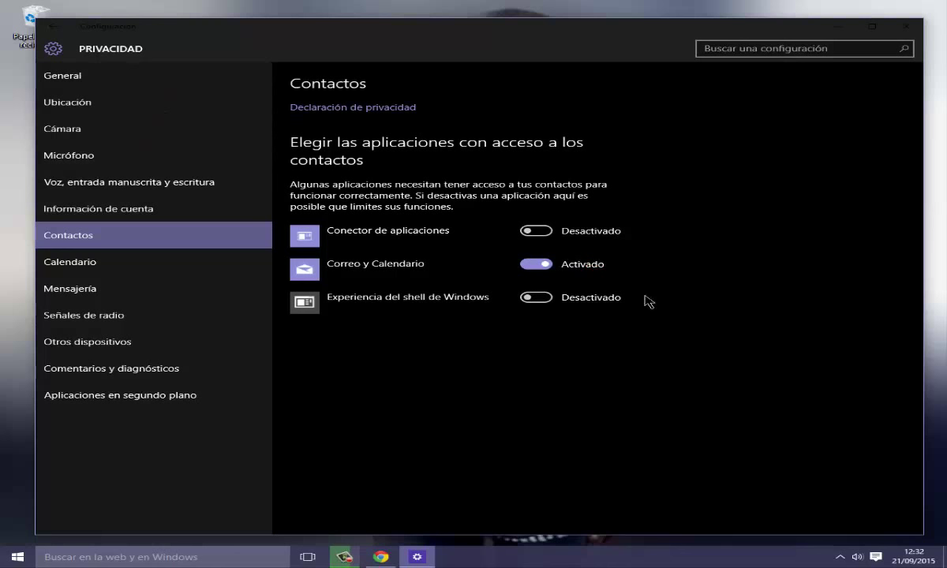
click(73, 78)
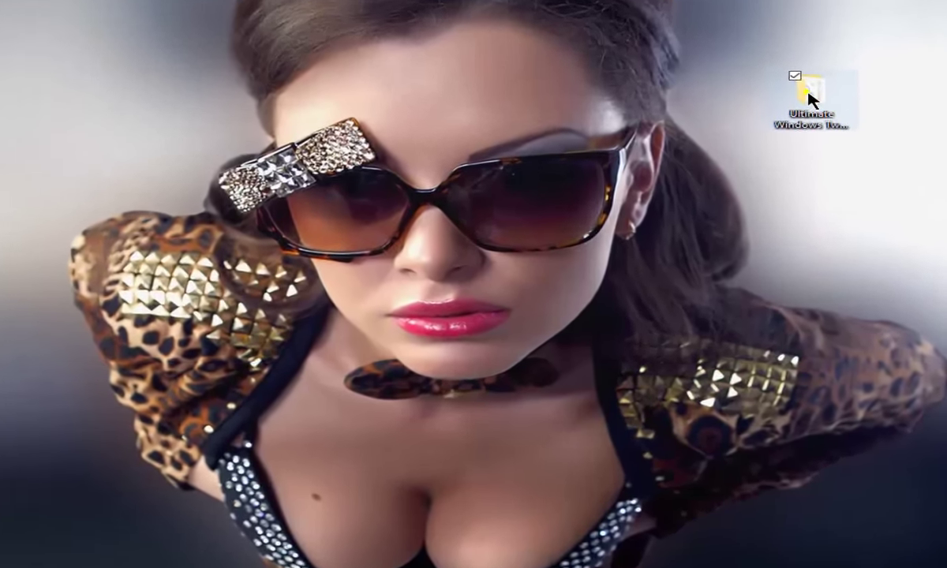
Open the Ultimate Windows Tweaker folder on the desktop and run Ultimate Windows Tweaker 4.0.1.0 as administrator
double_click(769, 147)
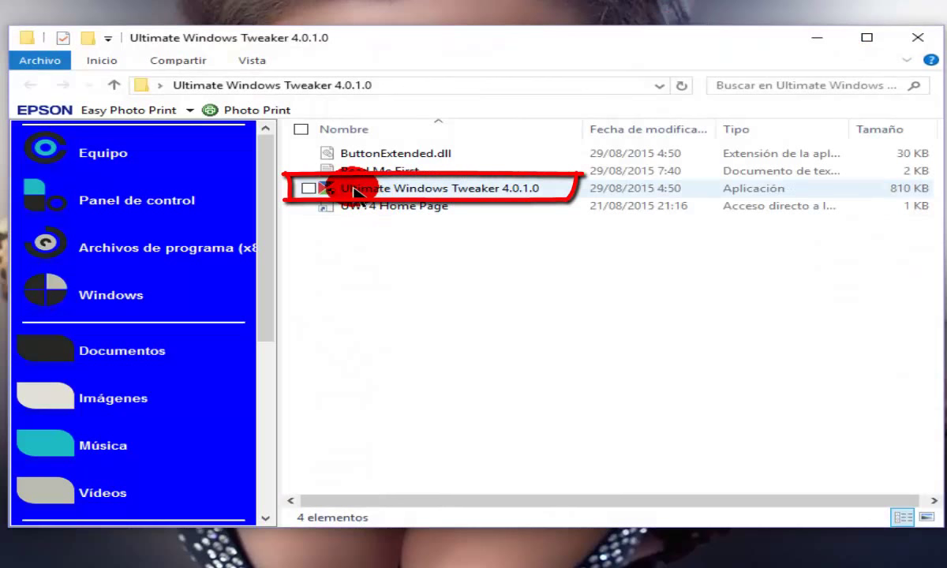
mouse_move(355, 192)
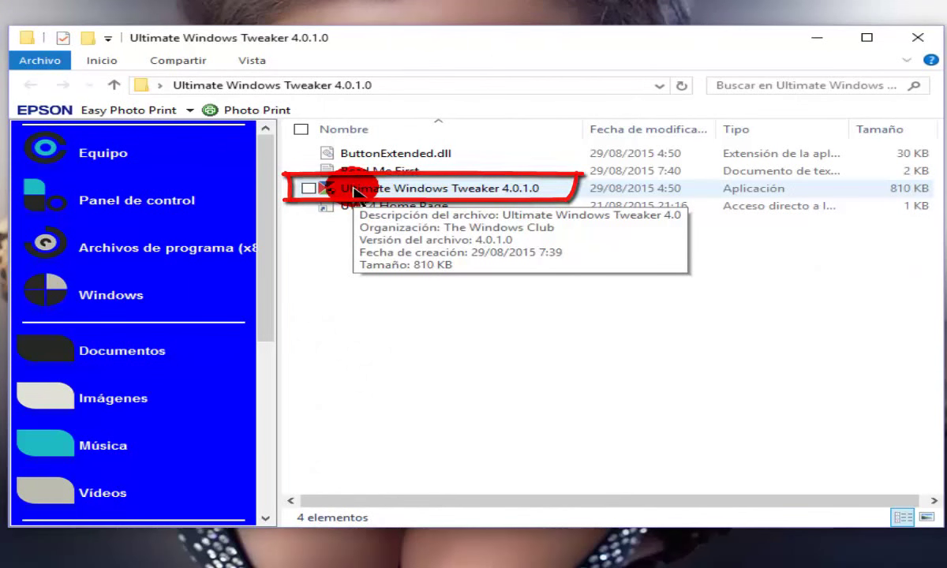
click(355, 191)
right_click(355, 192)
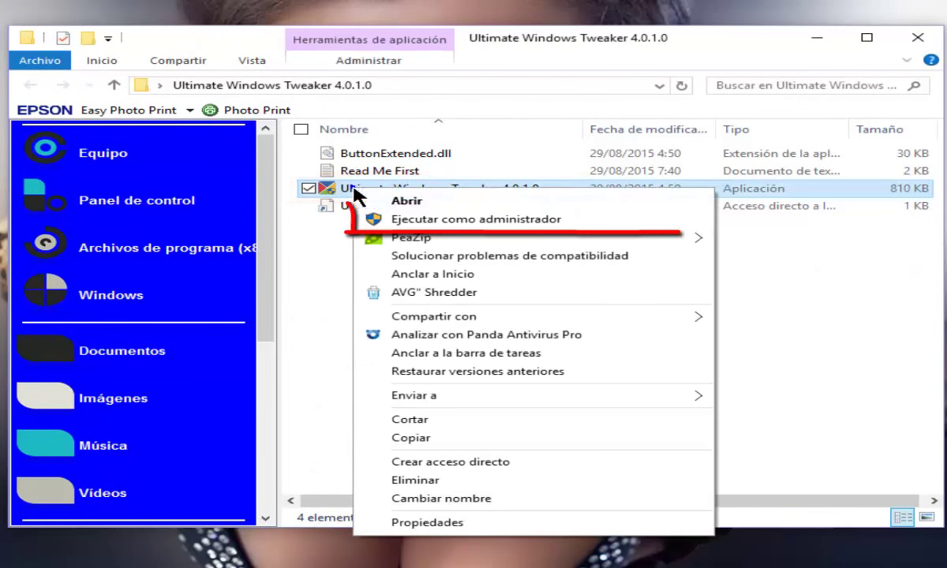
click(442, 219)
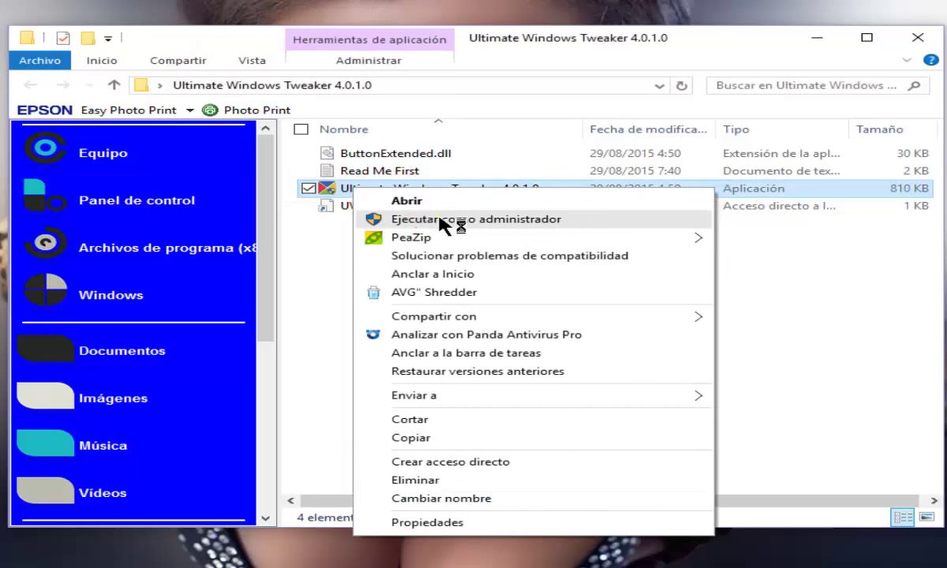
click(442, 221)
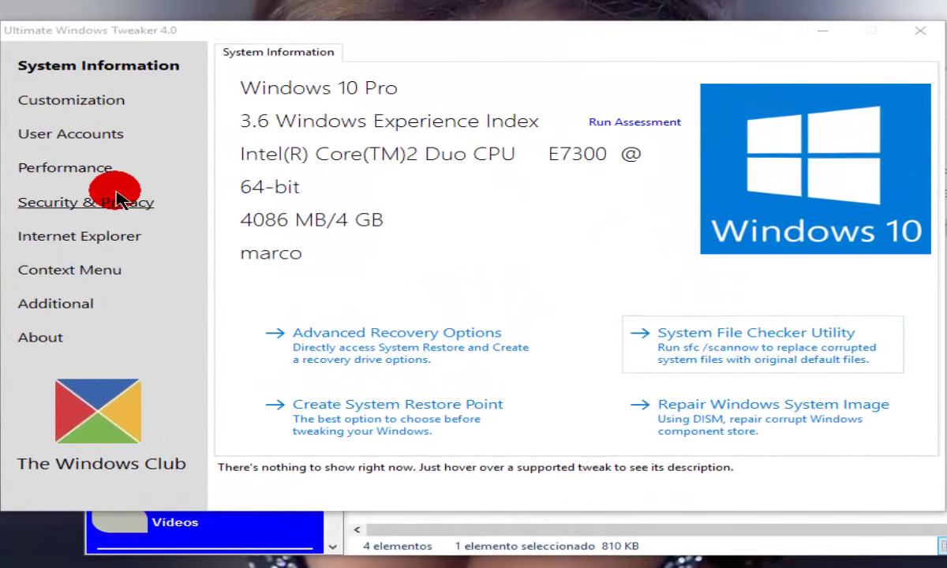
In the Security & Privacy section's privacy tweaks, enable Disable Biometrics, Disable Handwriting Data Sharing and Disable Taskbar Bing Web Search
click(71, 206)
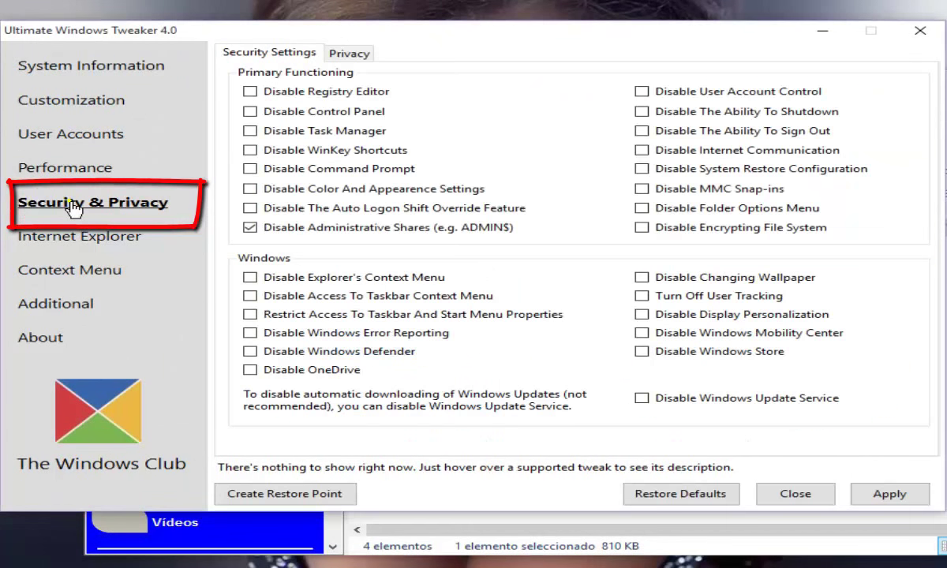
click(355, 55)
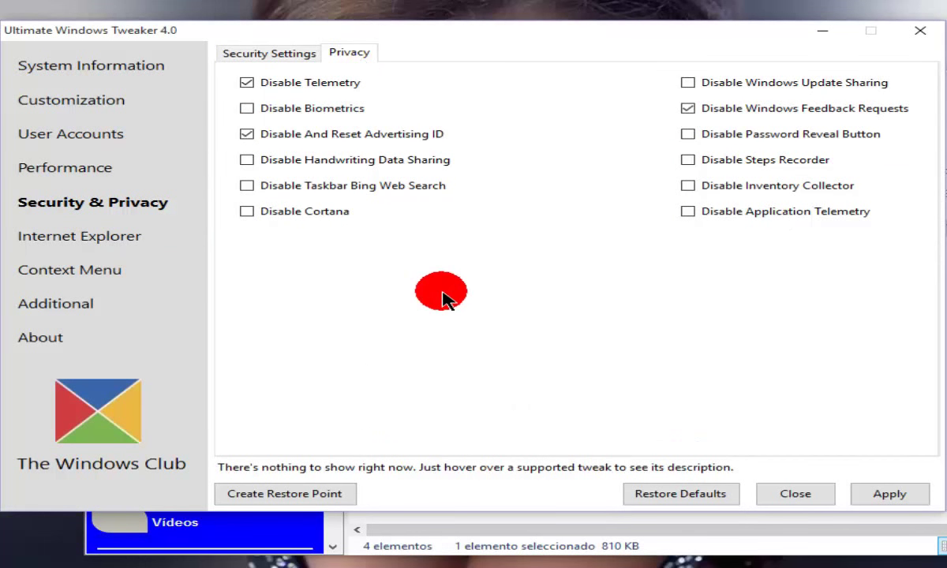
click(246, 109)
click(247, 159)
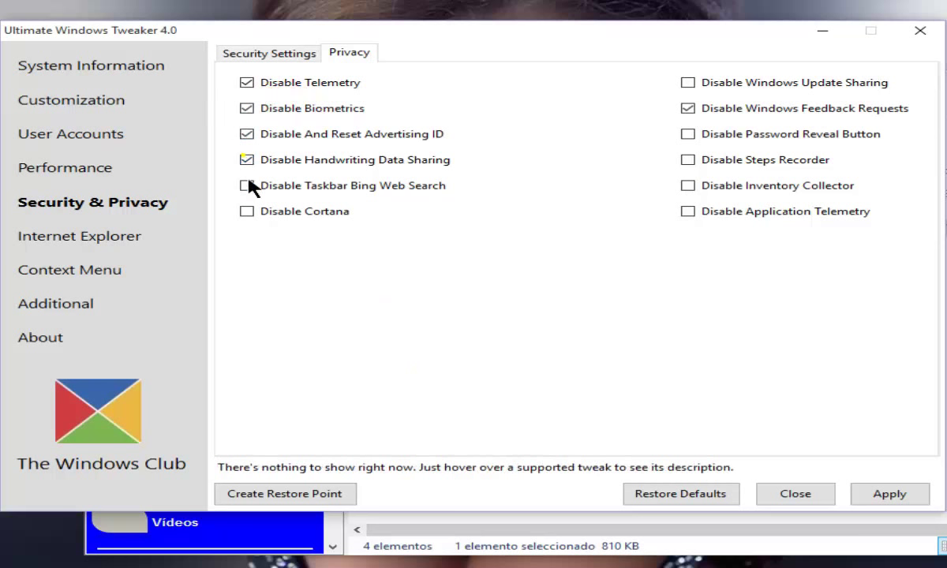
click(247, 186)
Enable the tweaks that disable Windows Update Sharing, Password Reveal Button, Steps Recorder, Inventory Collector and Application Telemetry
click(687, 82)
click(688, 135)
click(689, 160)
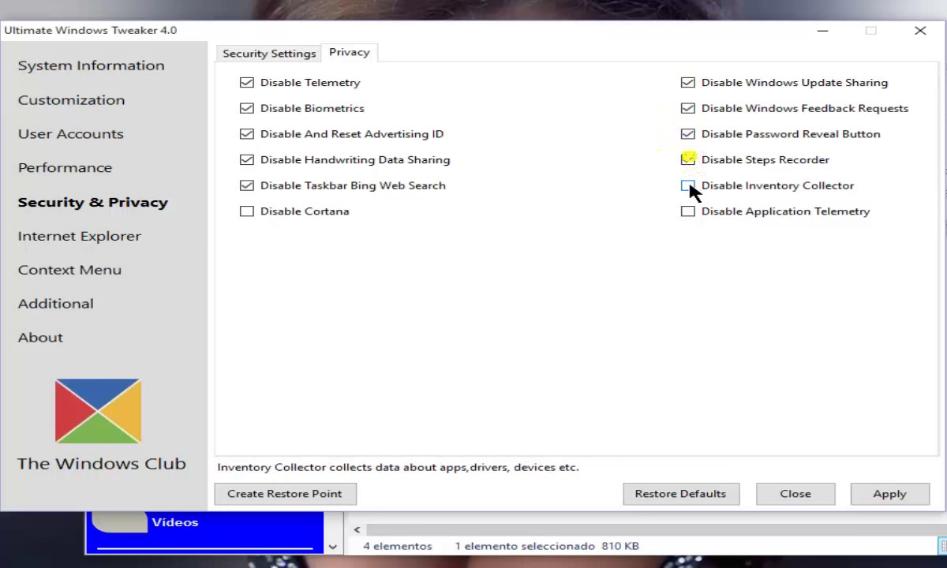
click(688, 186)
click(688, 212)
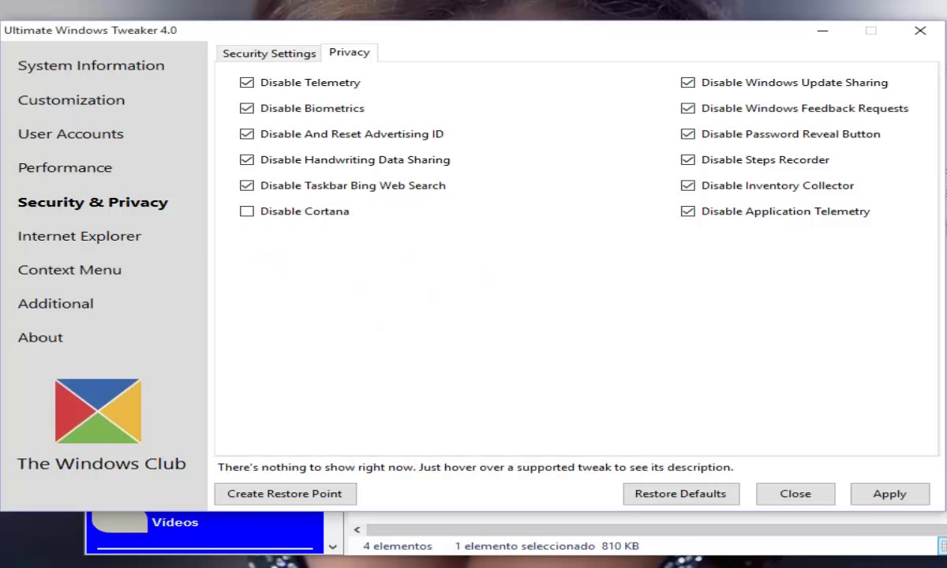
Minimize the File Explorer window and enable the Disable Cortana tweak
click(298, 546)
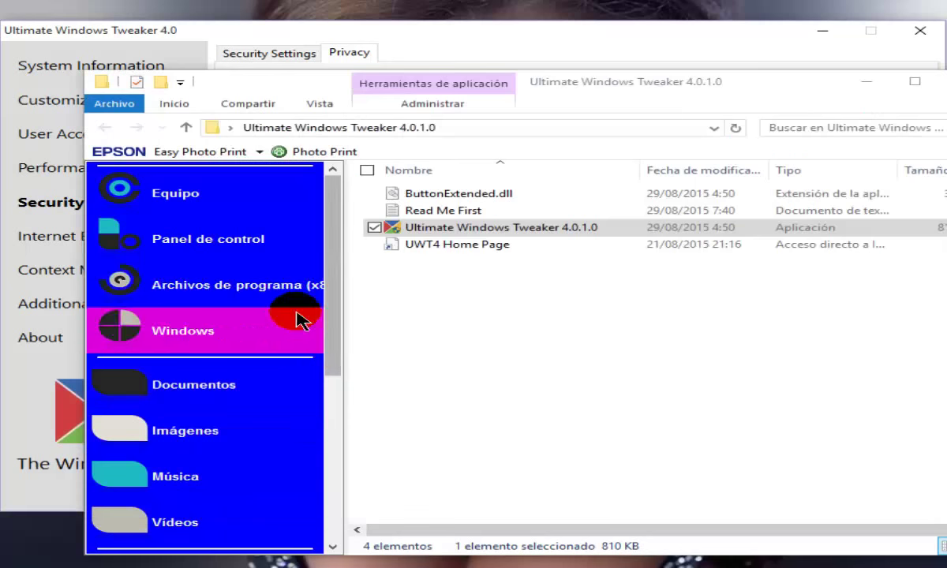
click(873, 80)
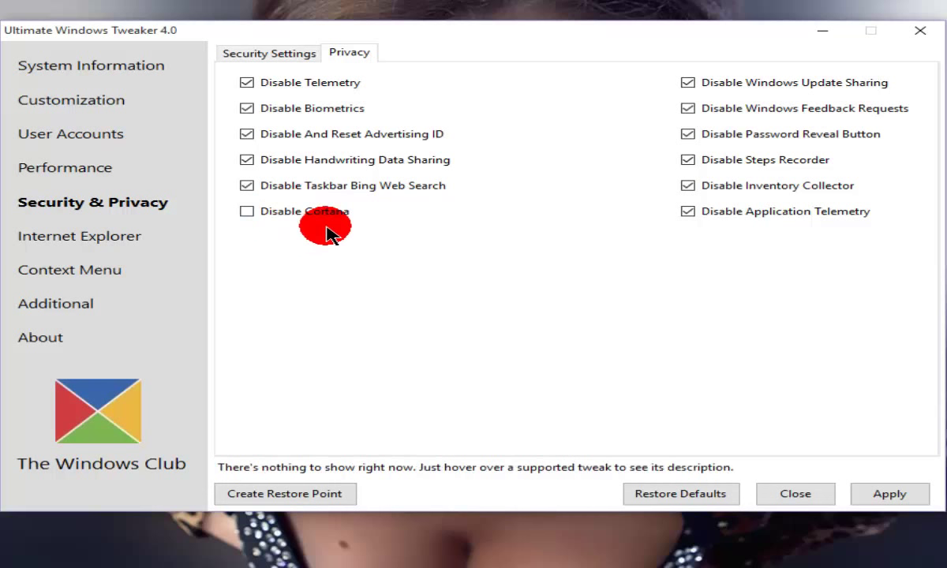
click(247, 212)
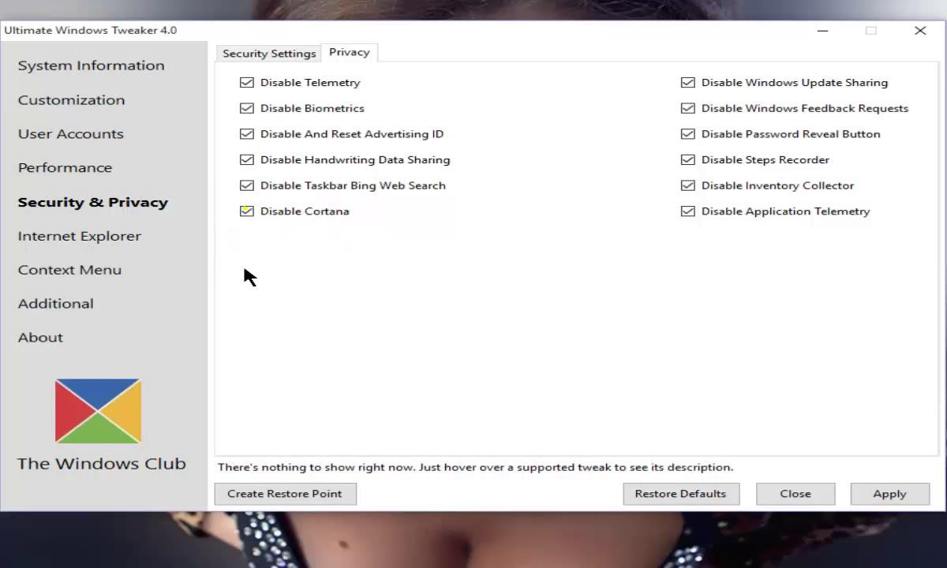
click(247, 211)
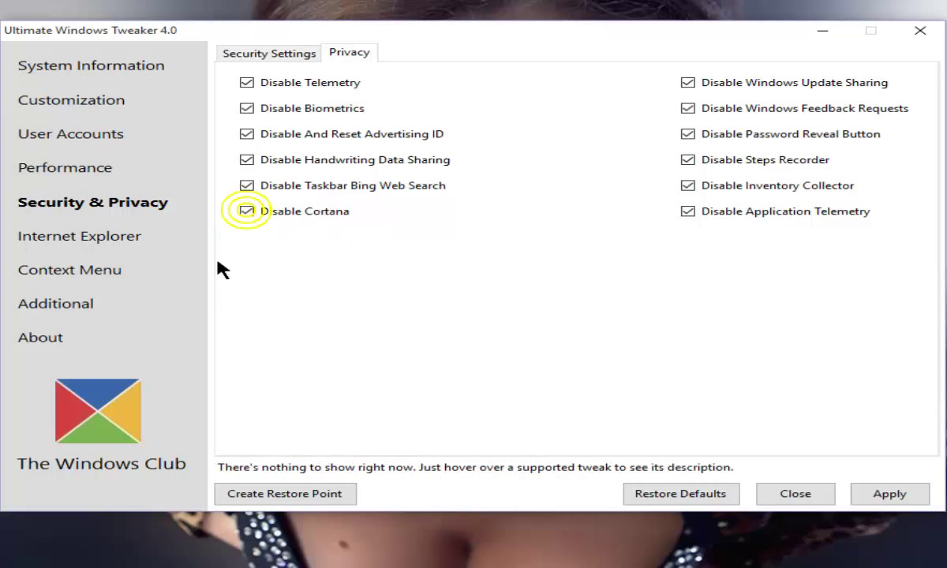
Turn the Disable Cortana tweak off in the Security & Privacy section's privacy tweaks
click(247, 211)
click(270, 315)
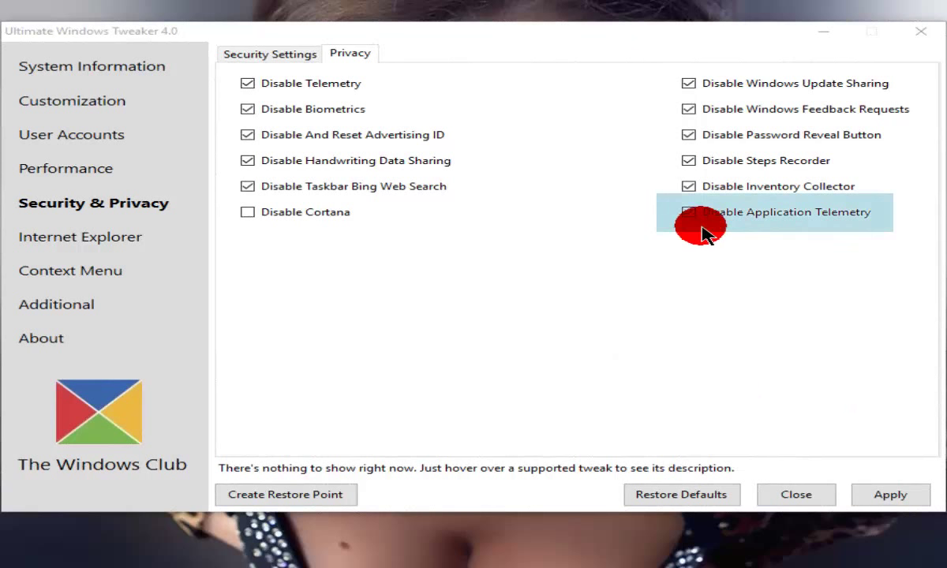
click(703, 231)
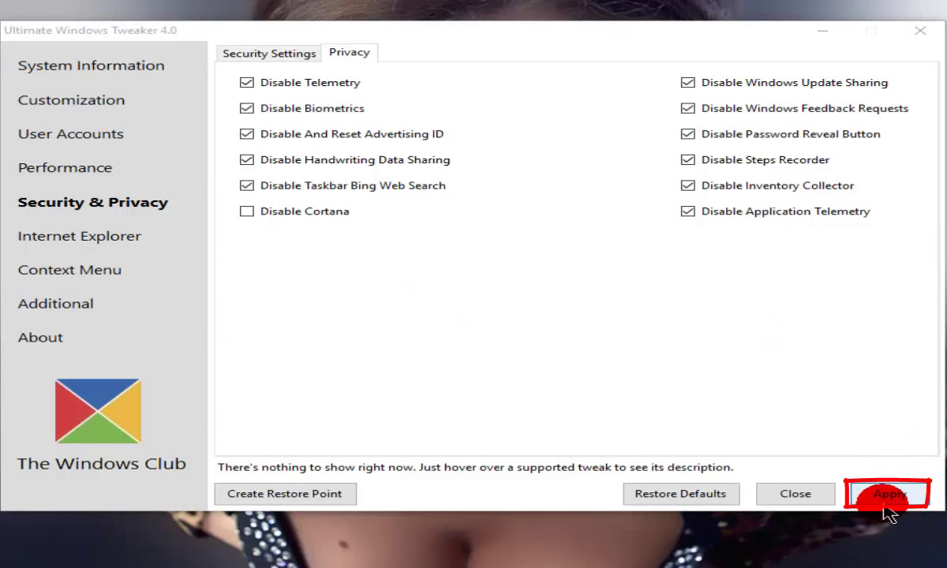
click(805, 310)
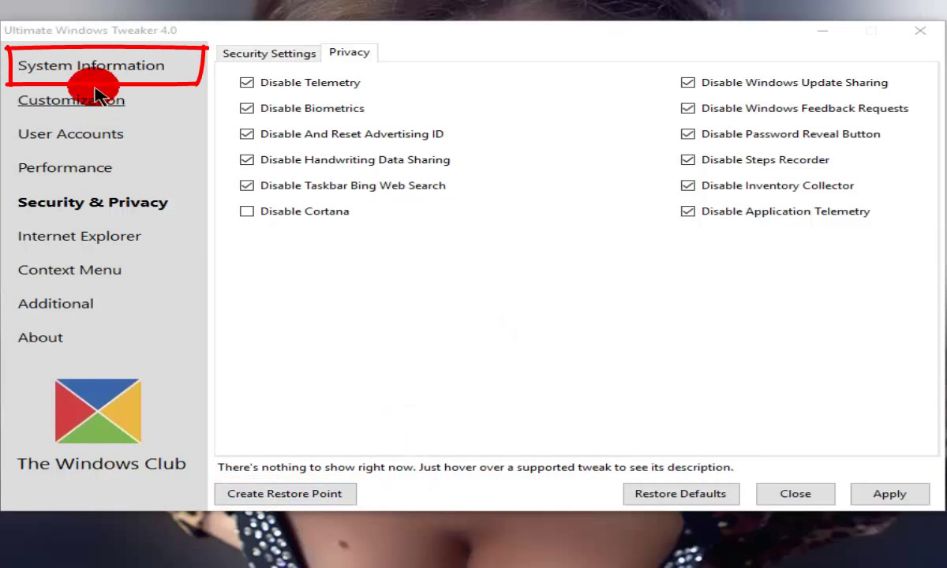
Go to the System Information section, open Advanced Recovery Options and close the recovery window
click(78, 65)
mouse_move(236, 363)
mouse_down()
mouse_move(613, 327)
mouse_move(507, 390)
mouse_move(228, 433)
mouse_move(525, 430)
mouse_up()
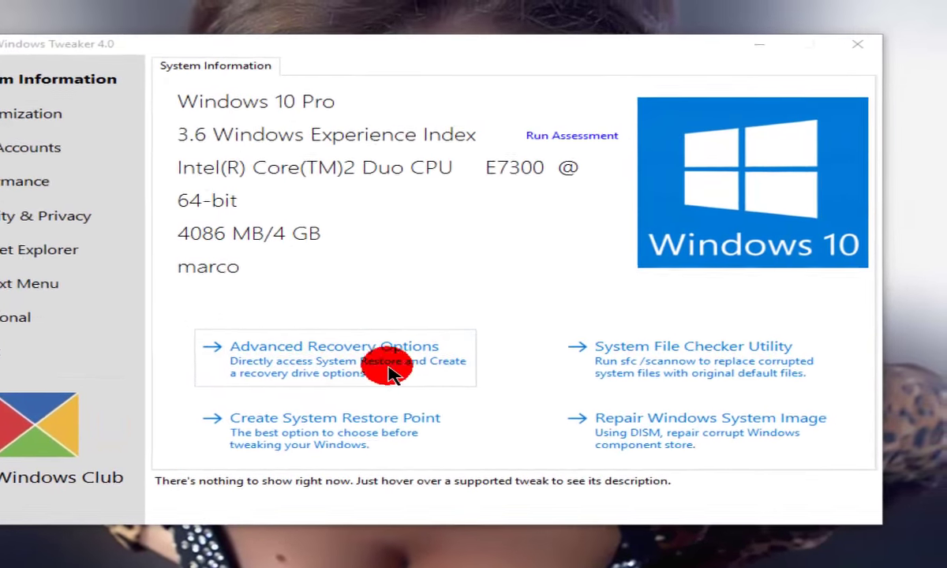
click(425, 368)
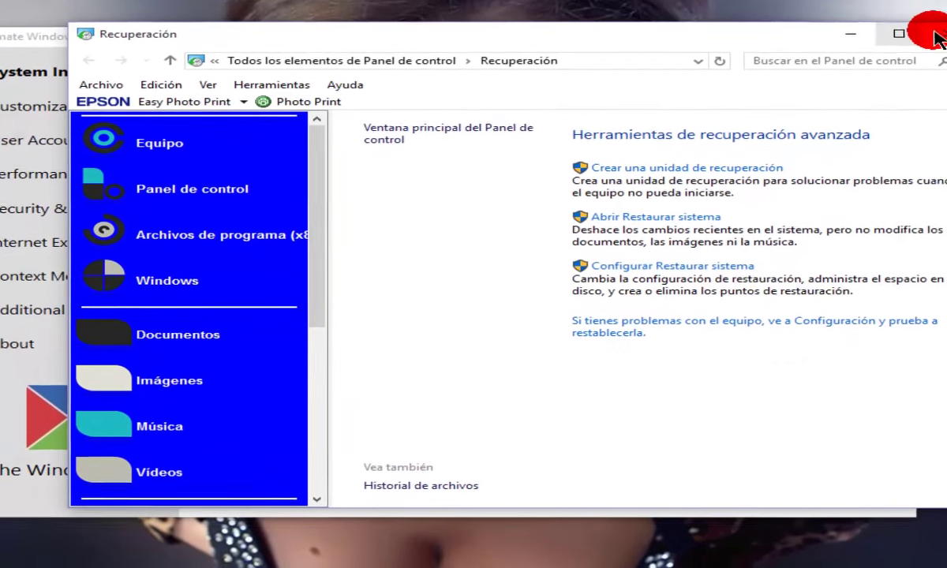
click(898, 44)
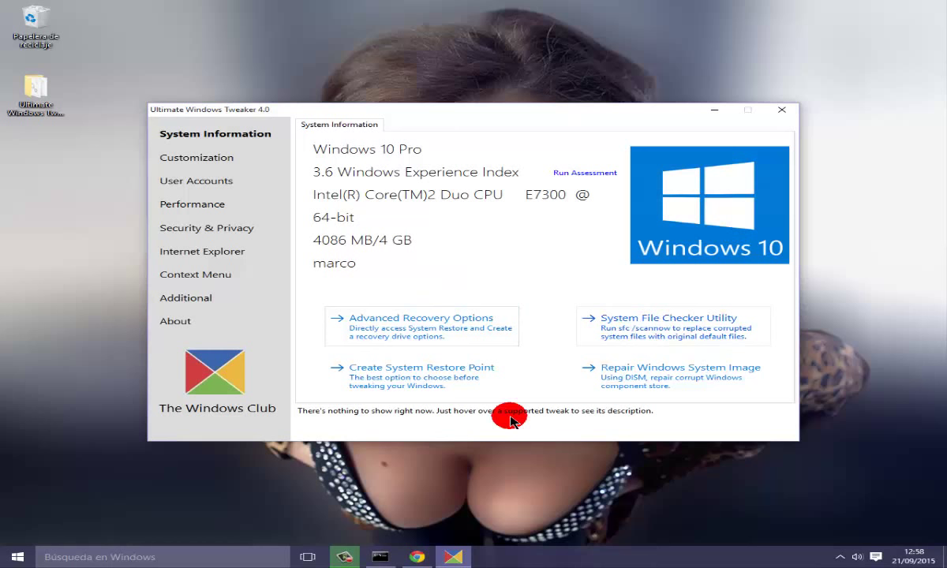
Bring up the System File Checker's command window to check the scan's progress, and minimize it
click(396, 560)
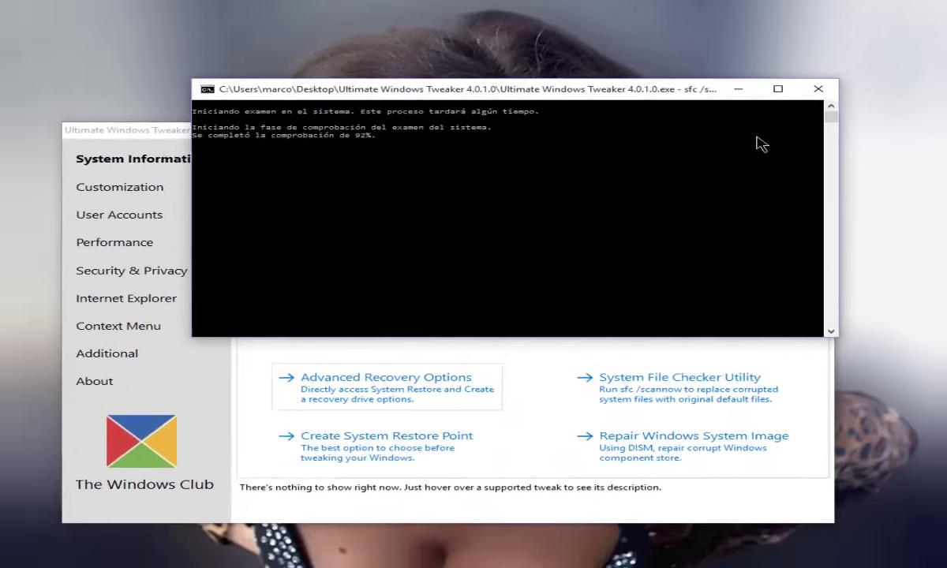
click(794, 129)
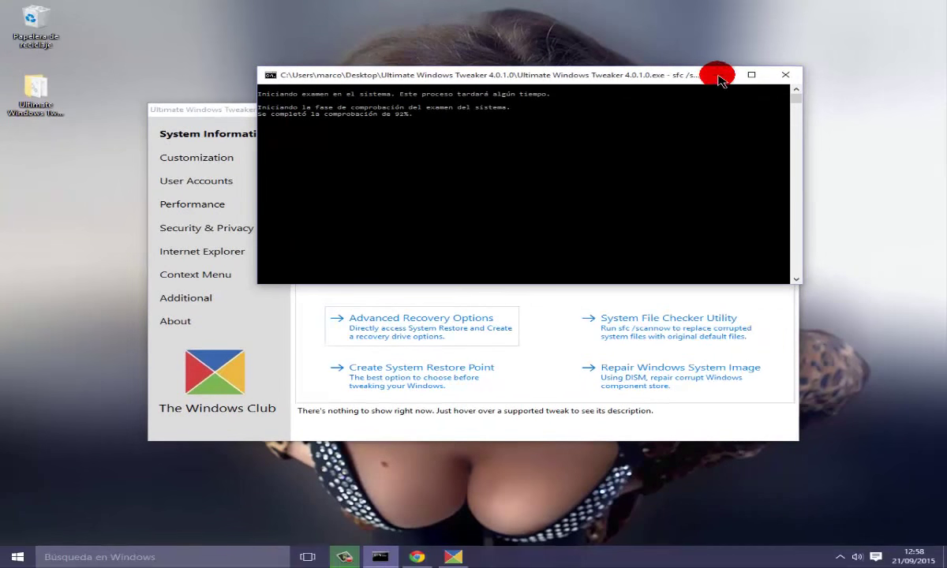
click(569, 264)
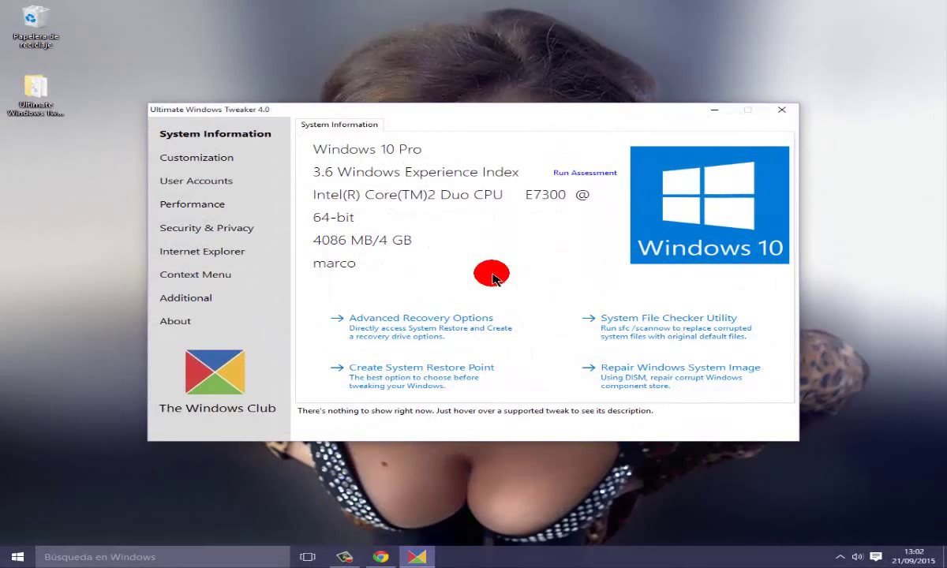
Switch to Chrome and review The Windows Club's list of Ultimate Windows Tweaker 4 tweaks from System Information to the security tweaks
click(380, 558)
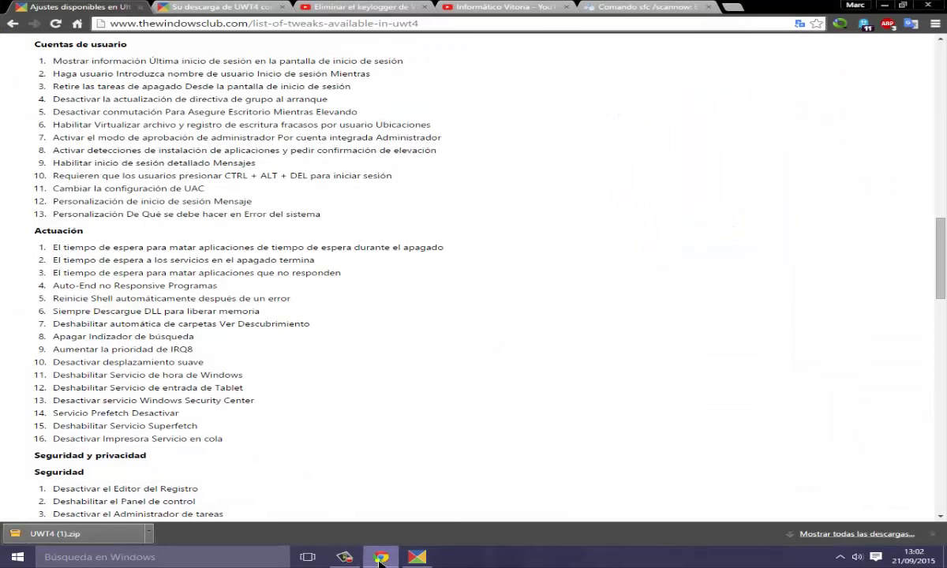
scroll(279, 311, up, 12)
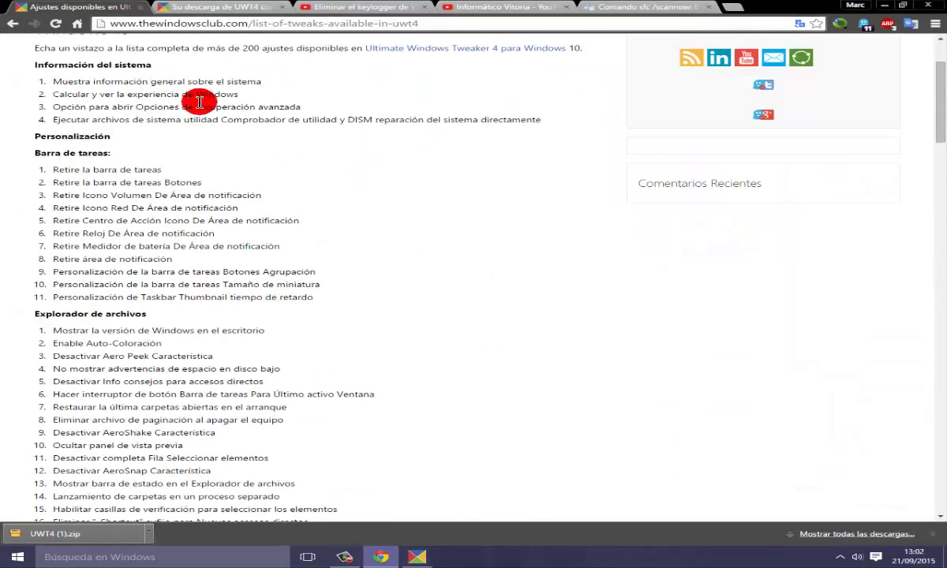
scroll(190, 79, up, 2)
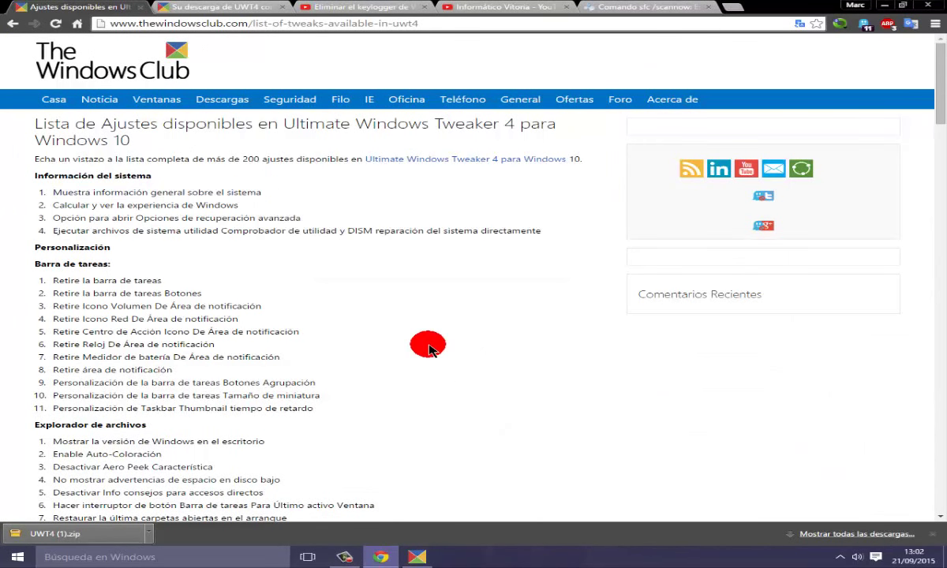
scroll(387, 332, down, 1)
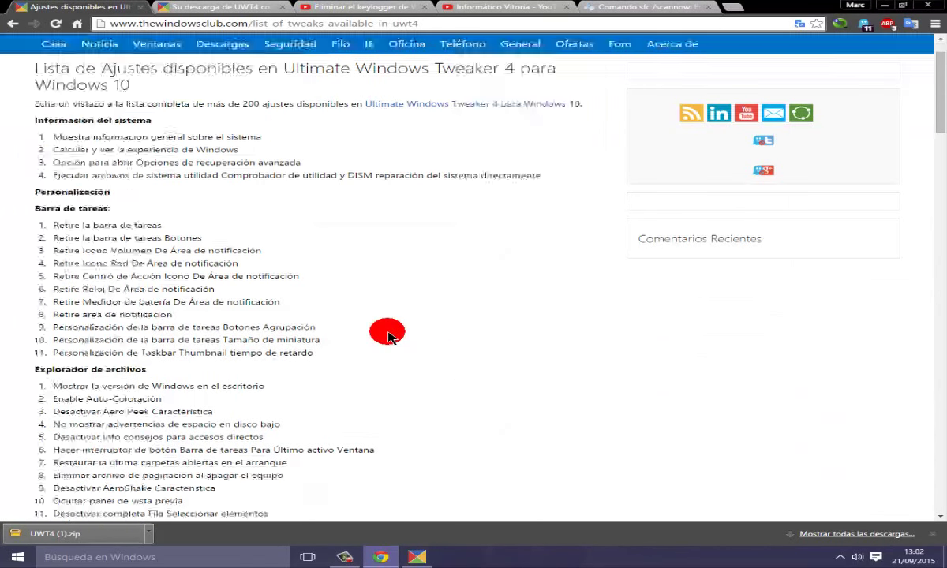
scroll(388, 336, down, 3)
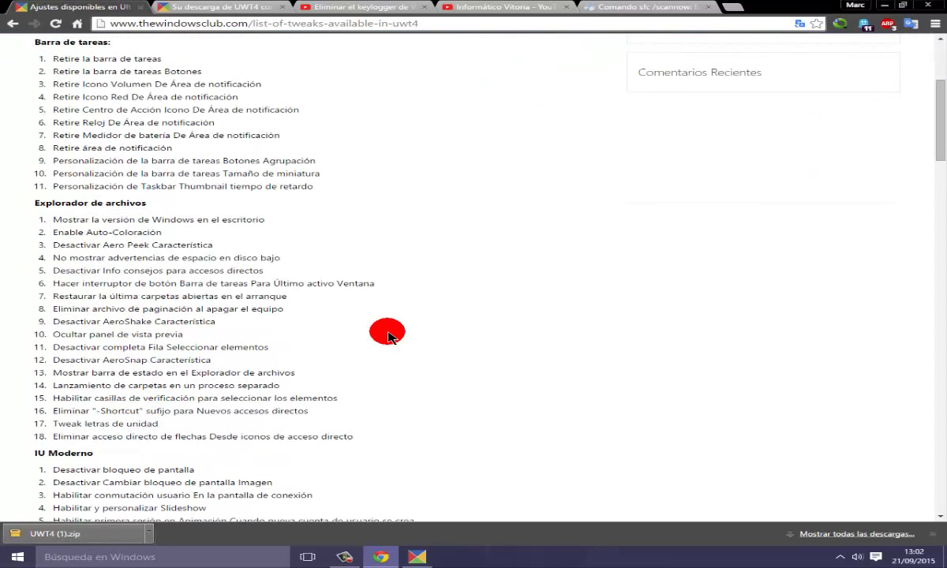
scroll(387, 335, down, 5)
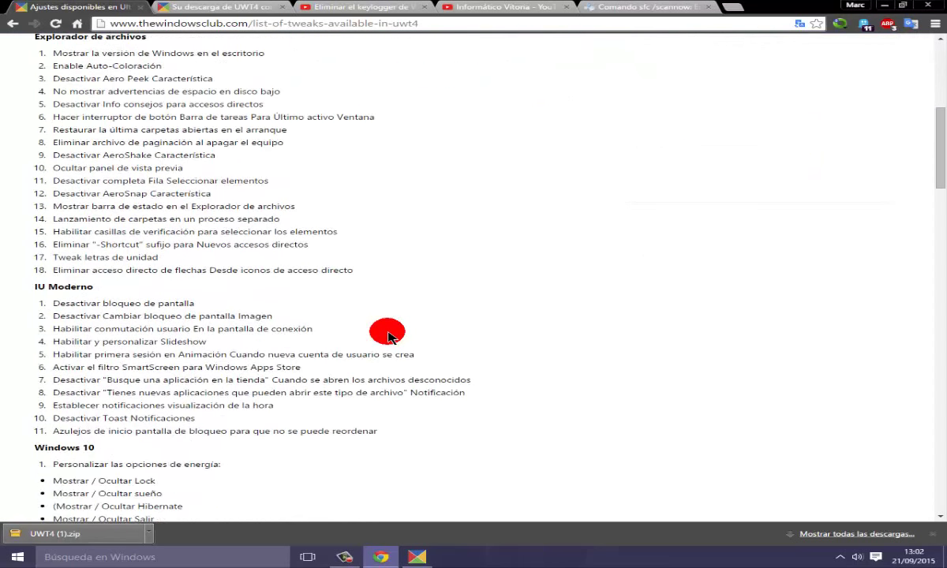
scroll(388, 335, down, 4)
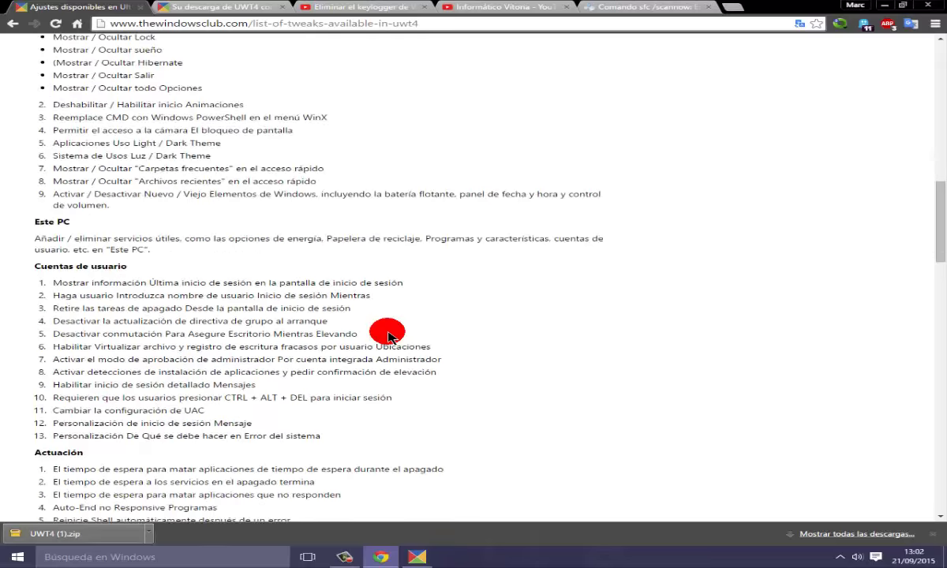
scroll(387, 335, down, 4)
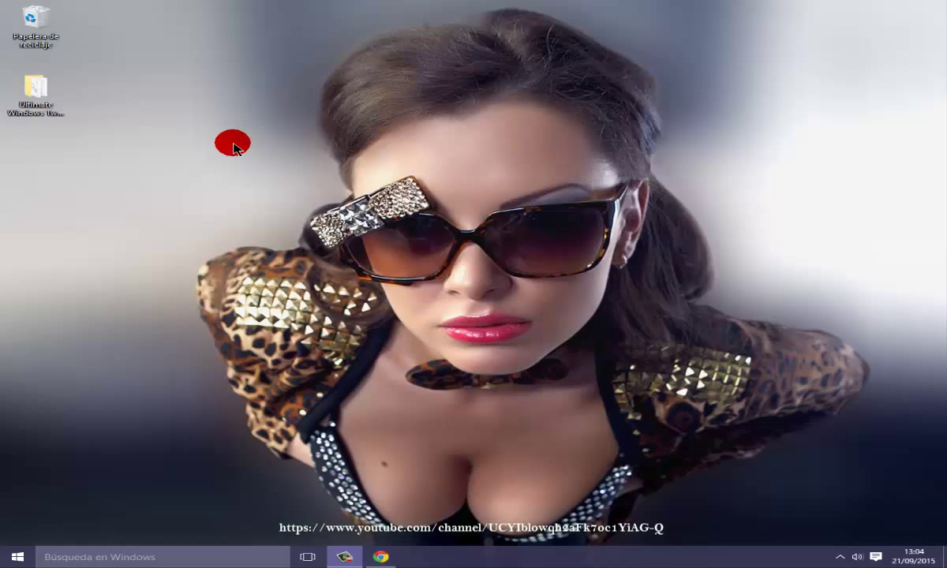
In Chrome, view the Informático Vitoria channel's videos on YouTube and the video "Eliminar el keylogger de Windows 10"
click(382, 559)
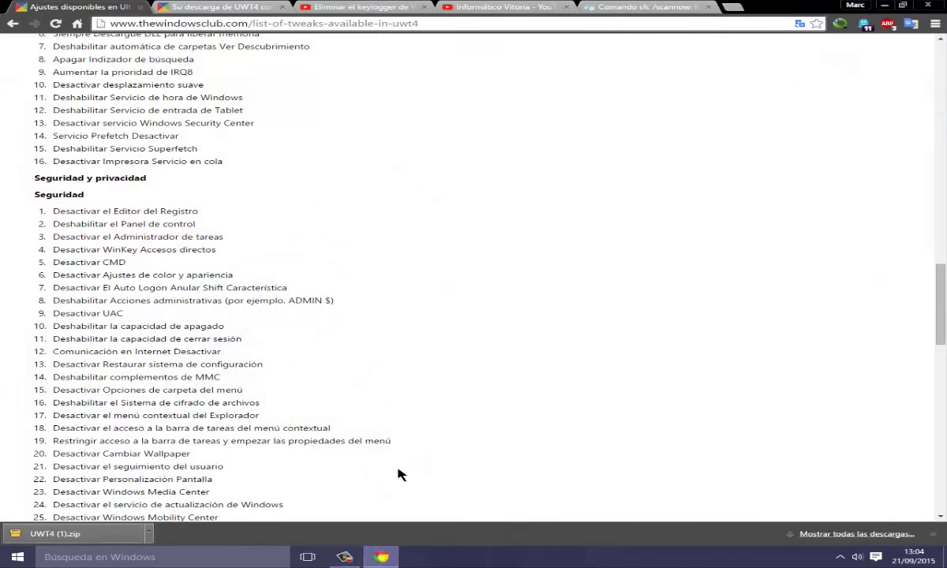
click(498, 9)
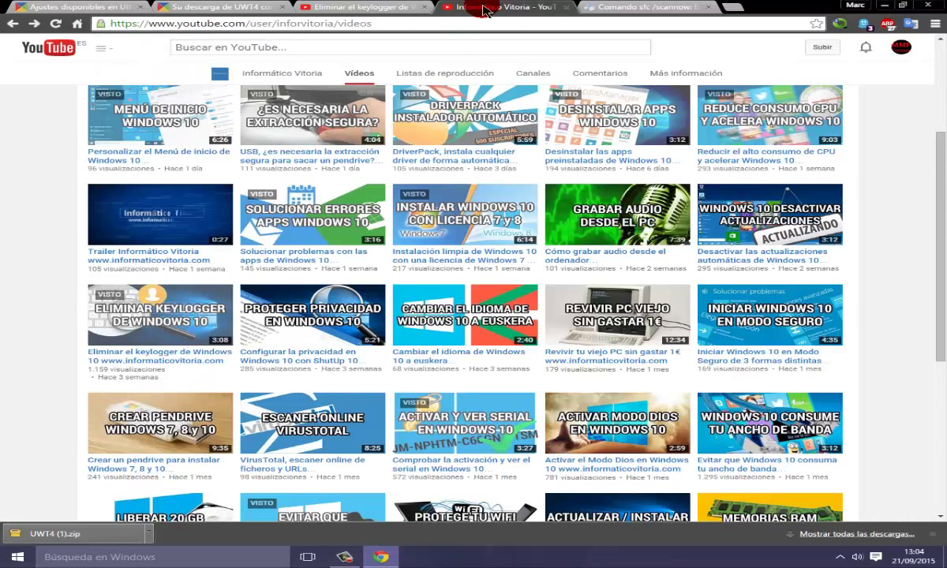
click(349, 8)
click(392, 340)
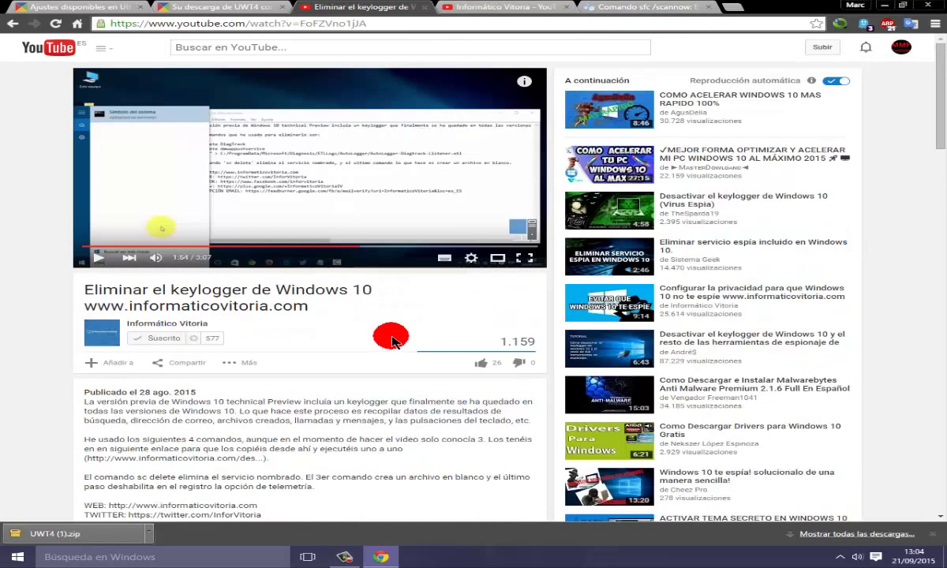